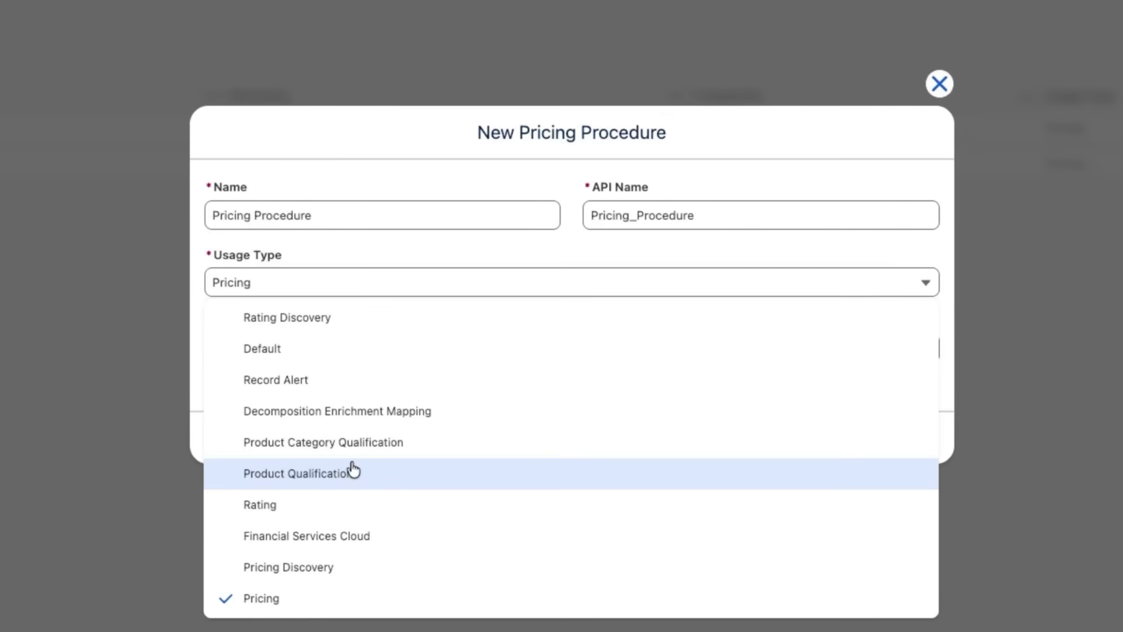
# Keep the usage type as Pricing, set the context definition to Rev_SalesTransactionContext, and save the new pricing procedure
pyautogui.click(370, 247)
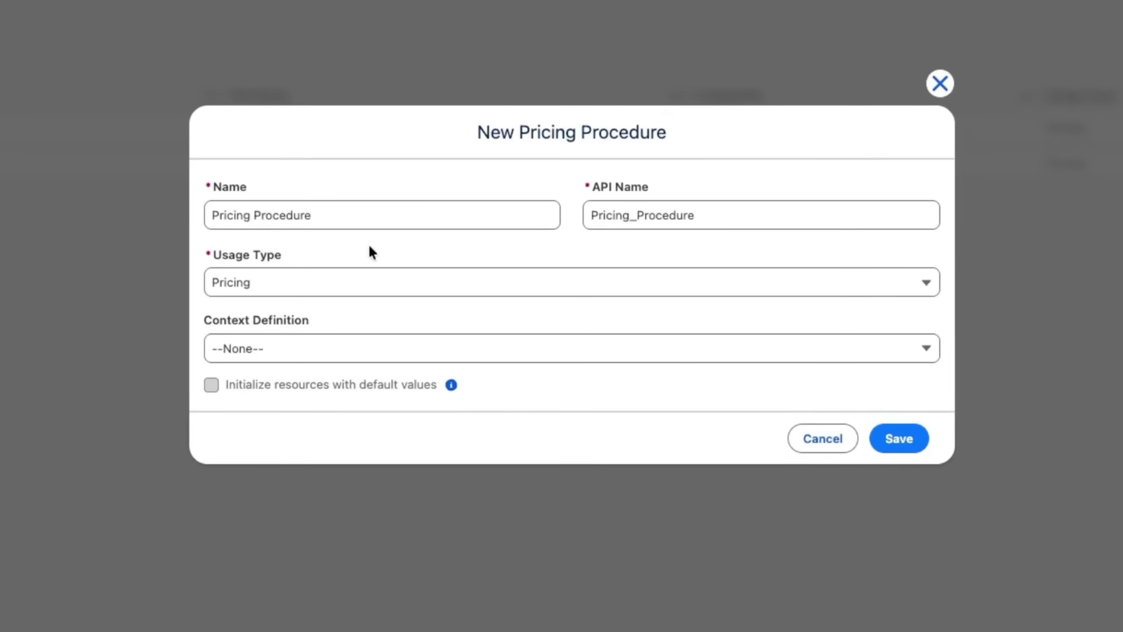
pyautogui.click(361, 412)
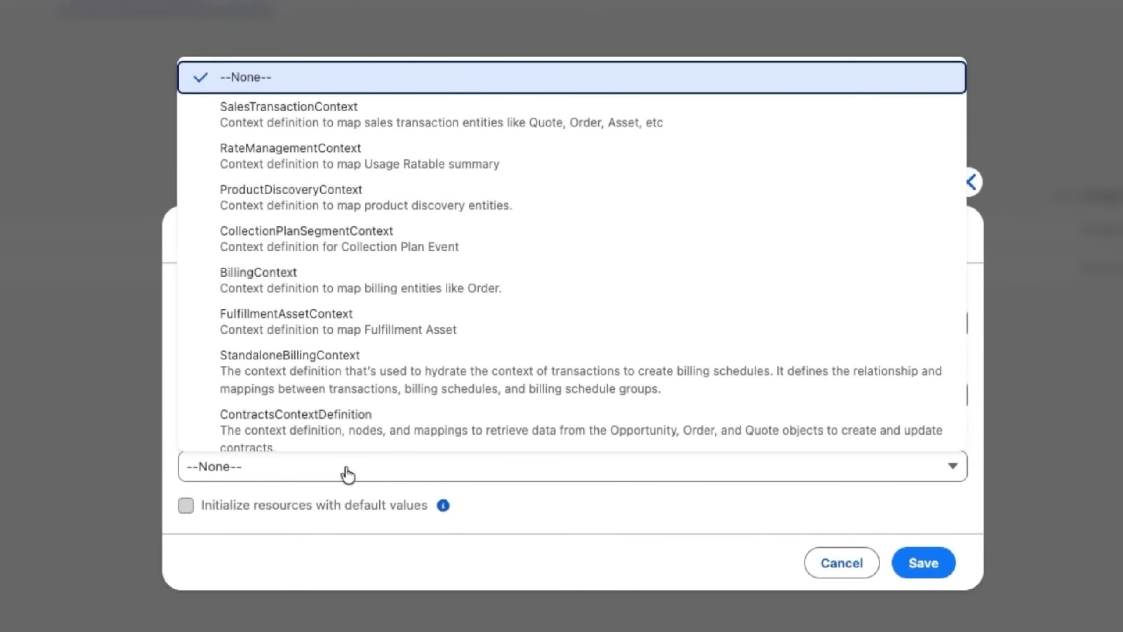
pyautogui.scroll(-5, 329, 419)
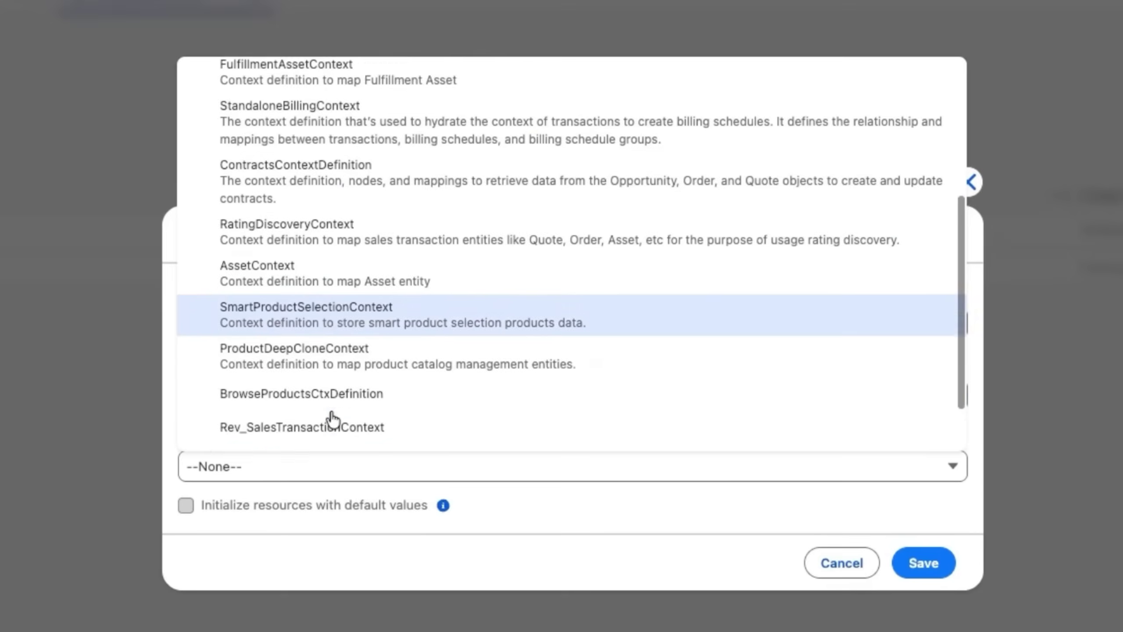
pyautogui.scroll(-2, 331, 418)
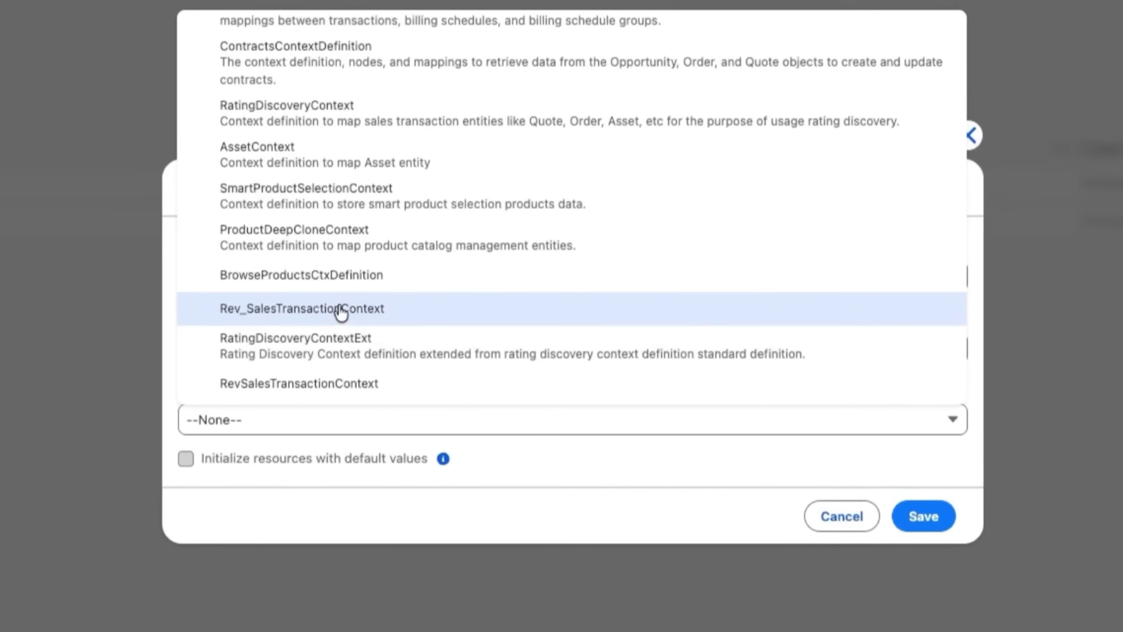
pyautogui.click(340, 310)
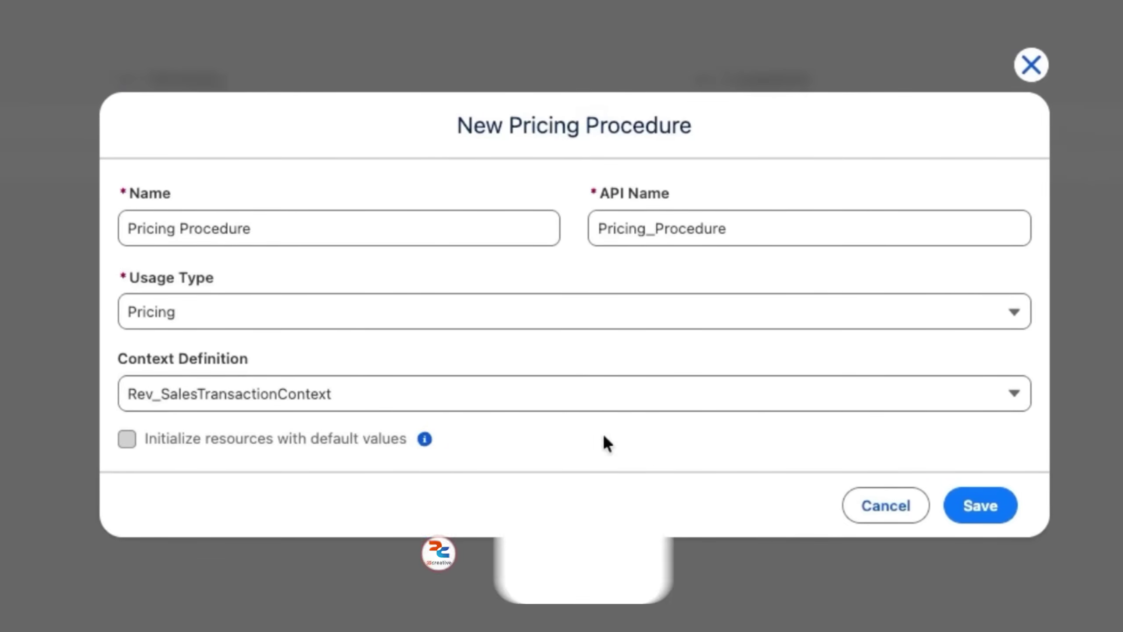
pyautogui.click(967, 506)
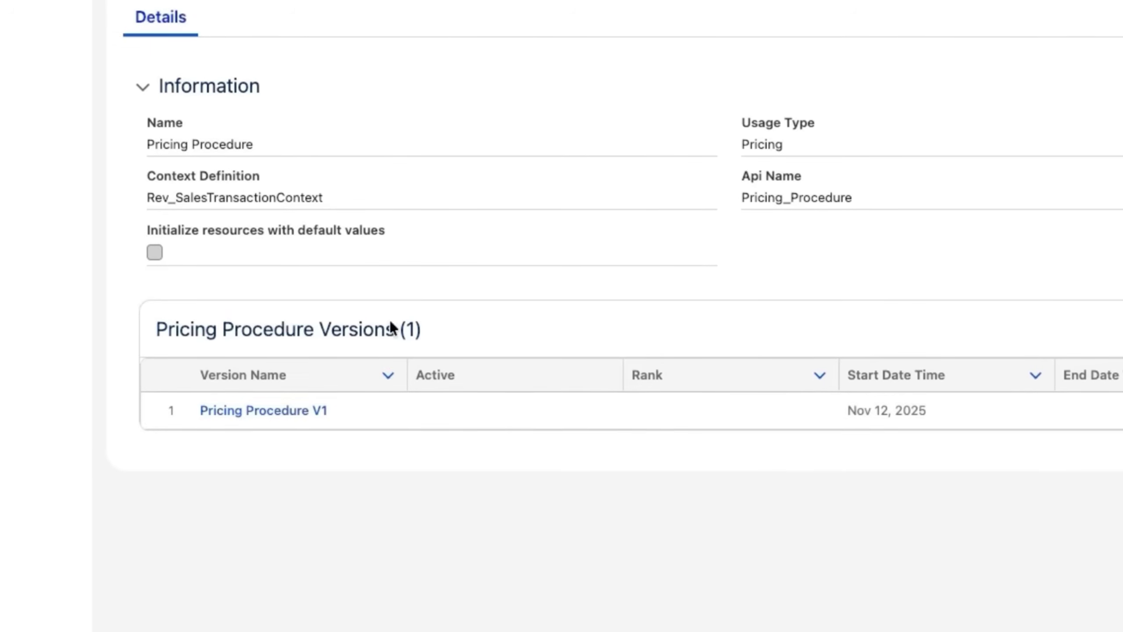
# Open the Pricing Procedure V1 version and add a Pricing Setting element to its empty flow
pyautogui.click(263, 412)
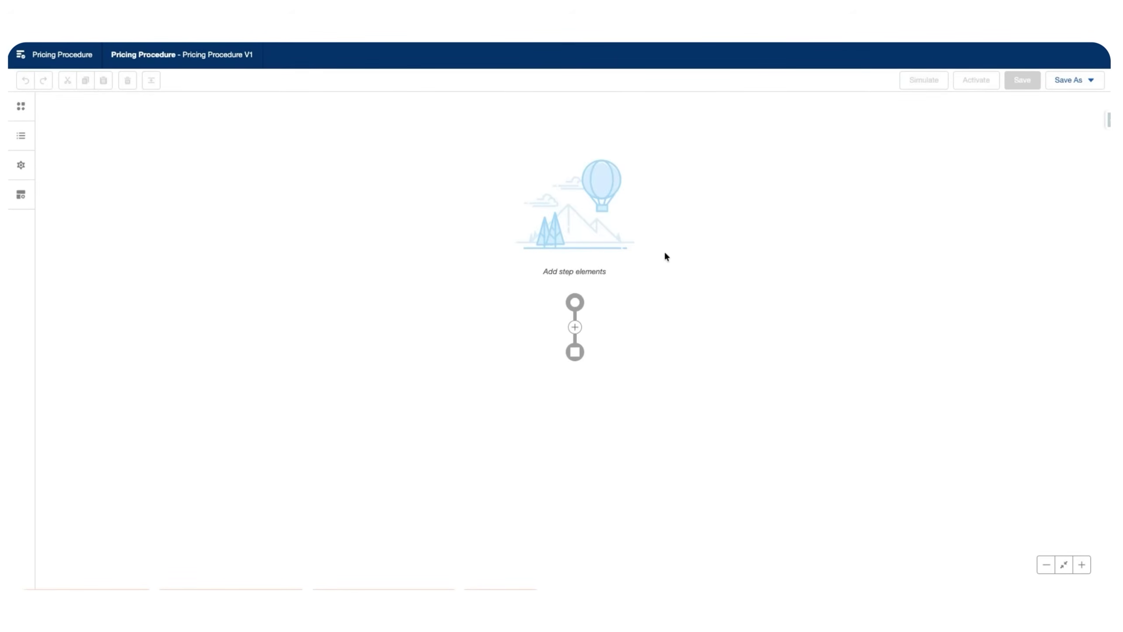
pyautogui.click(574, 327)
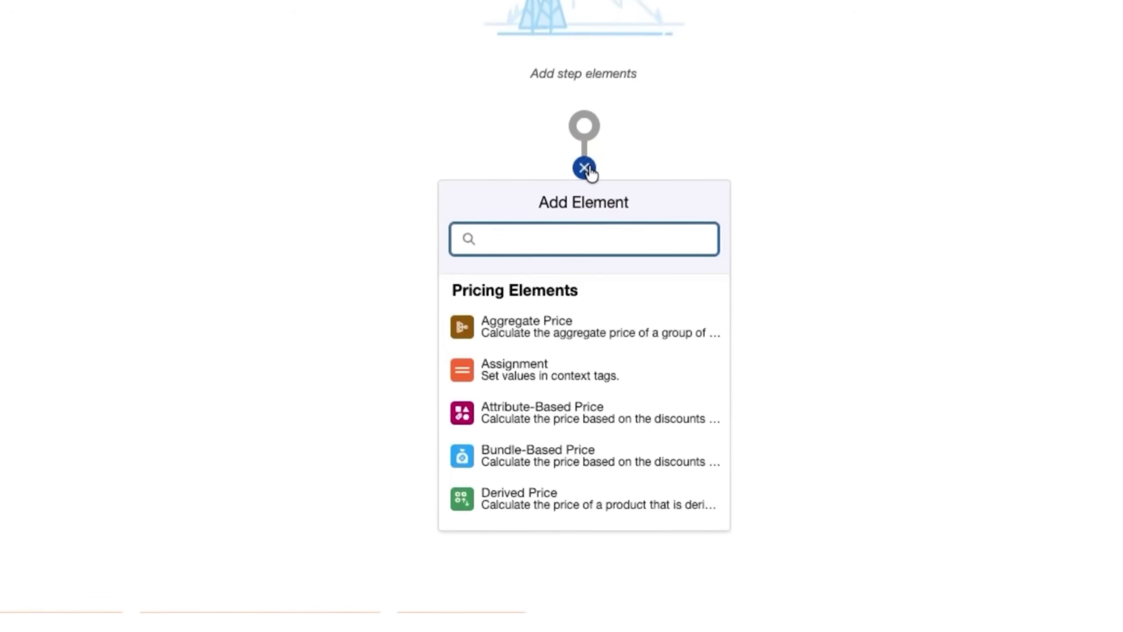
pyautogui.scroll(-2, 580, 460)
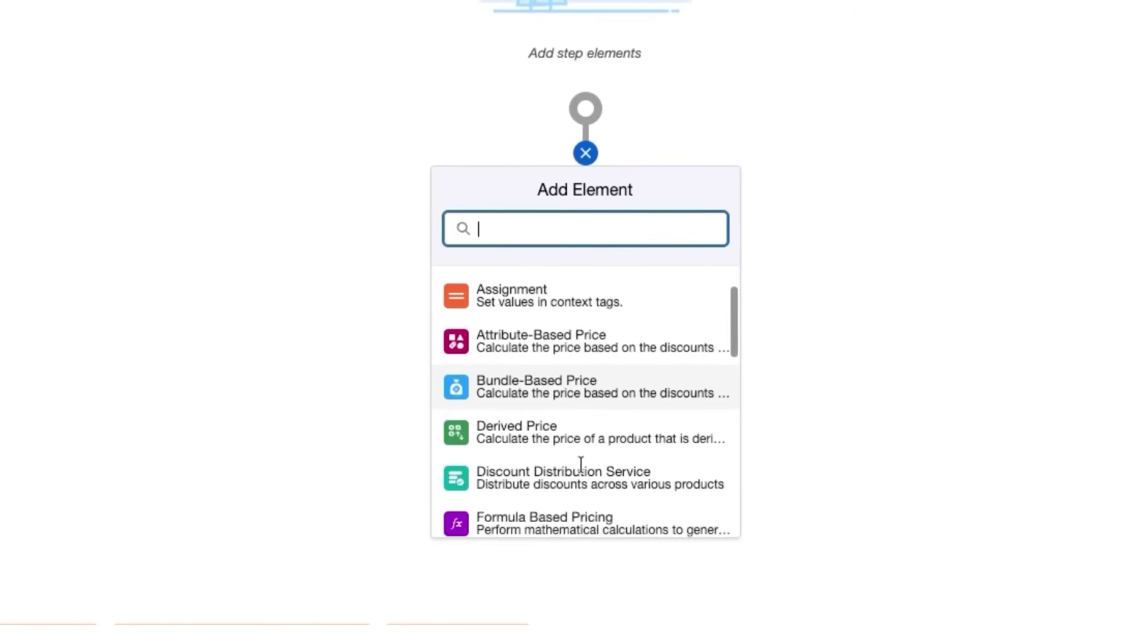
pyautogui.scroll(-10, 581, 464)
pyautogui.scroll(12, 581, 476)
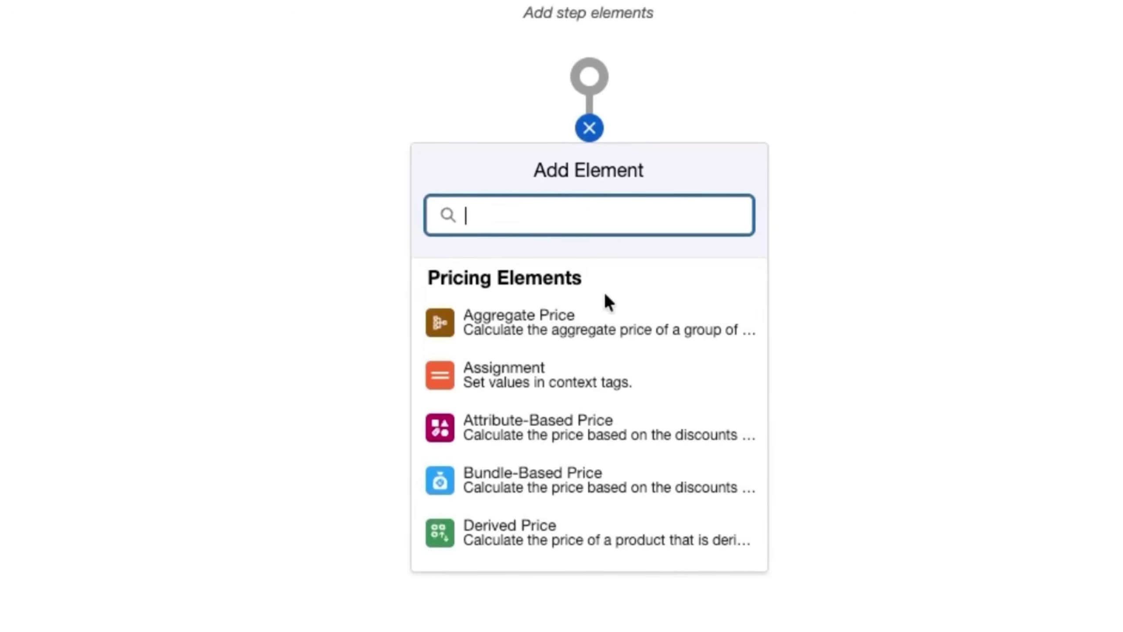
pyautogui.scroll(-2, 595, 416)
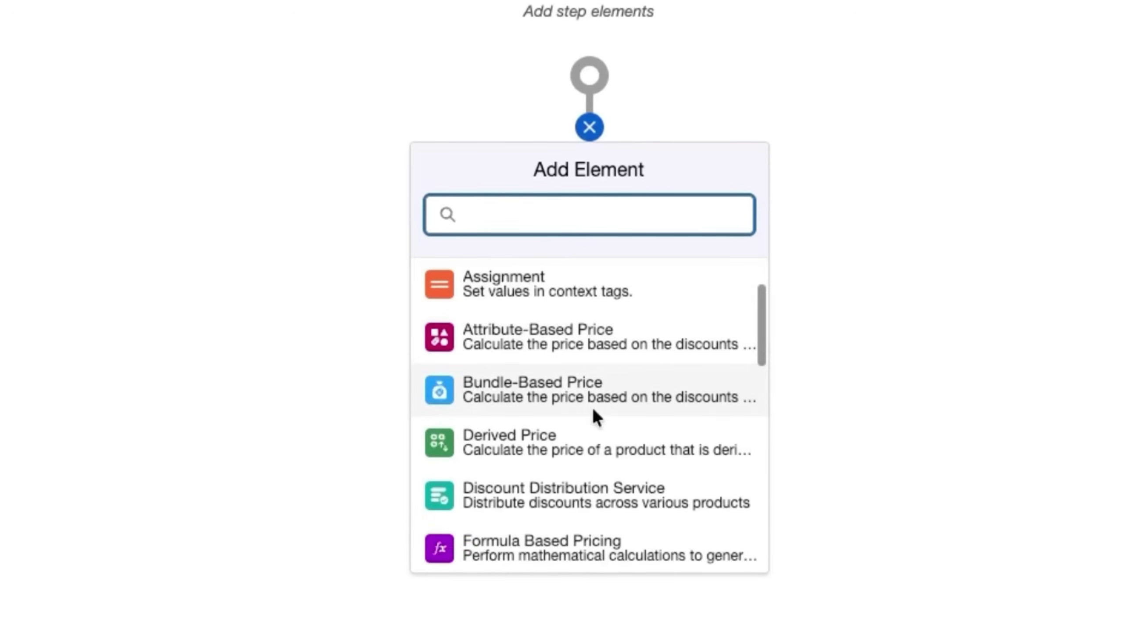
pyautogui.scroll(-8, 594, 411)
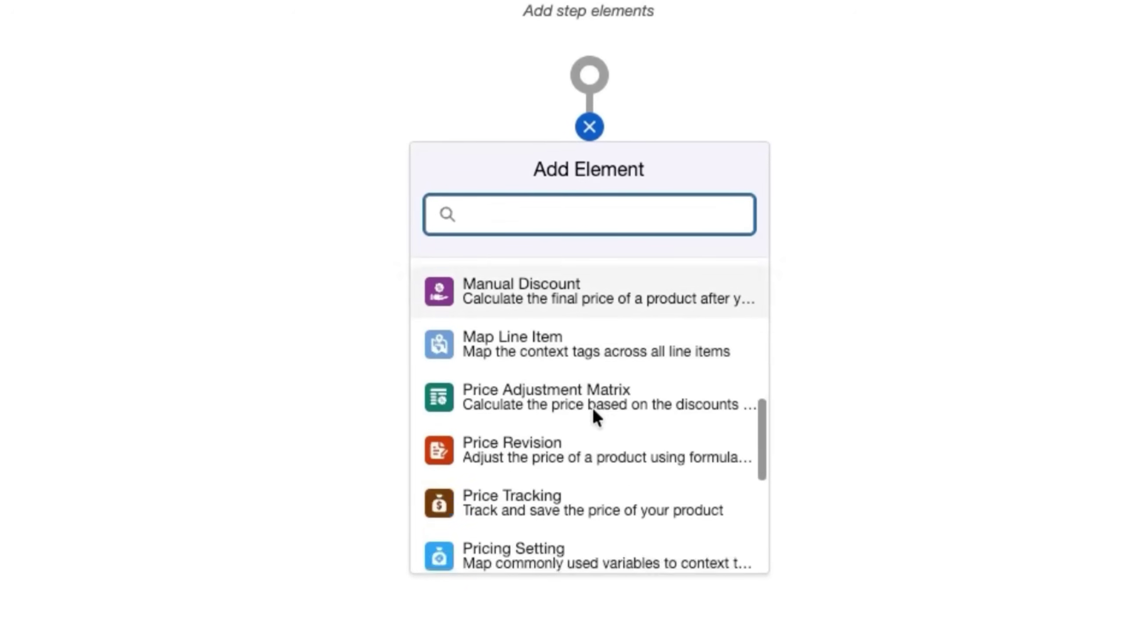
pyautogui.scroll(-3, 594, 414)
pyautogui.click(592, 401)
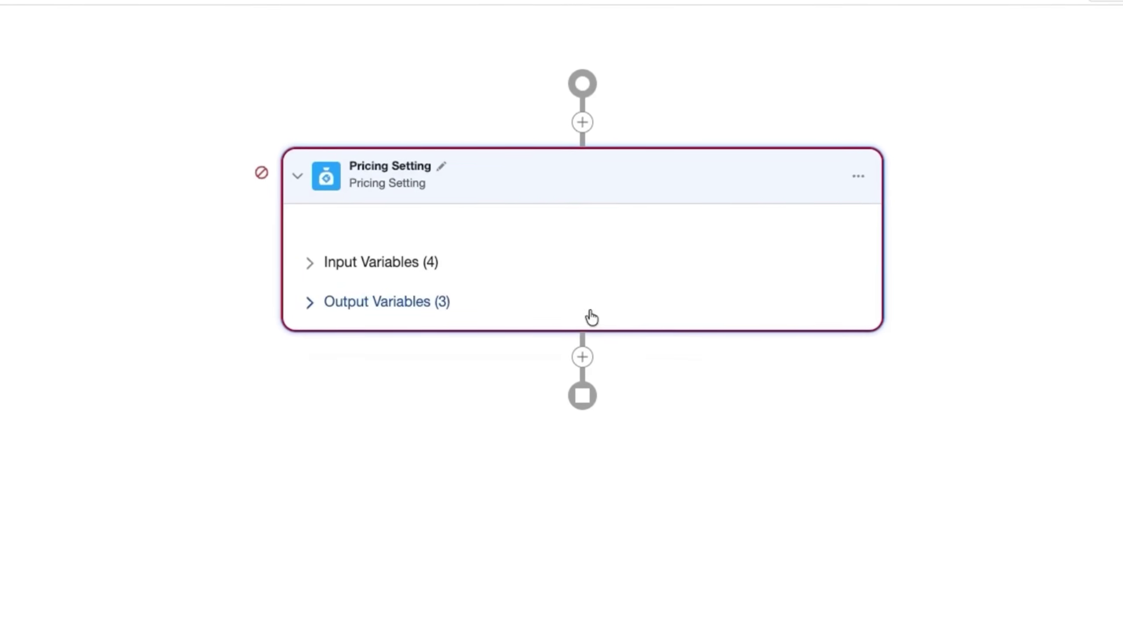
# Expand the Pricing Setting element's input and output variables and map Line Item to the LineItem context tag
pyautogui.click(310, 266)
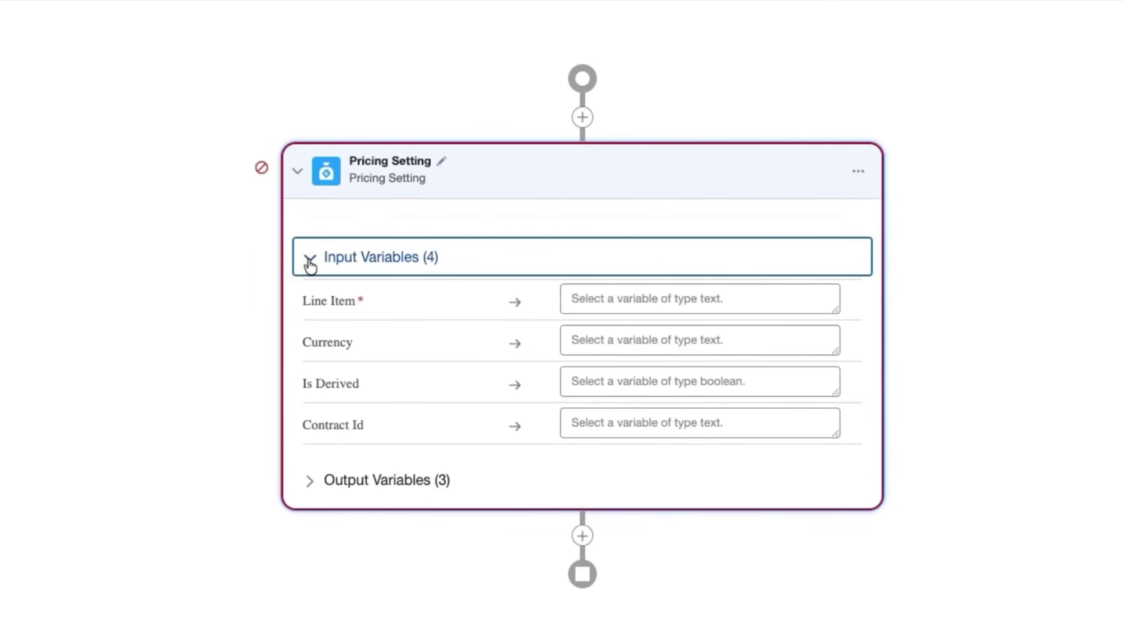
pyautogui.click(310, 480)
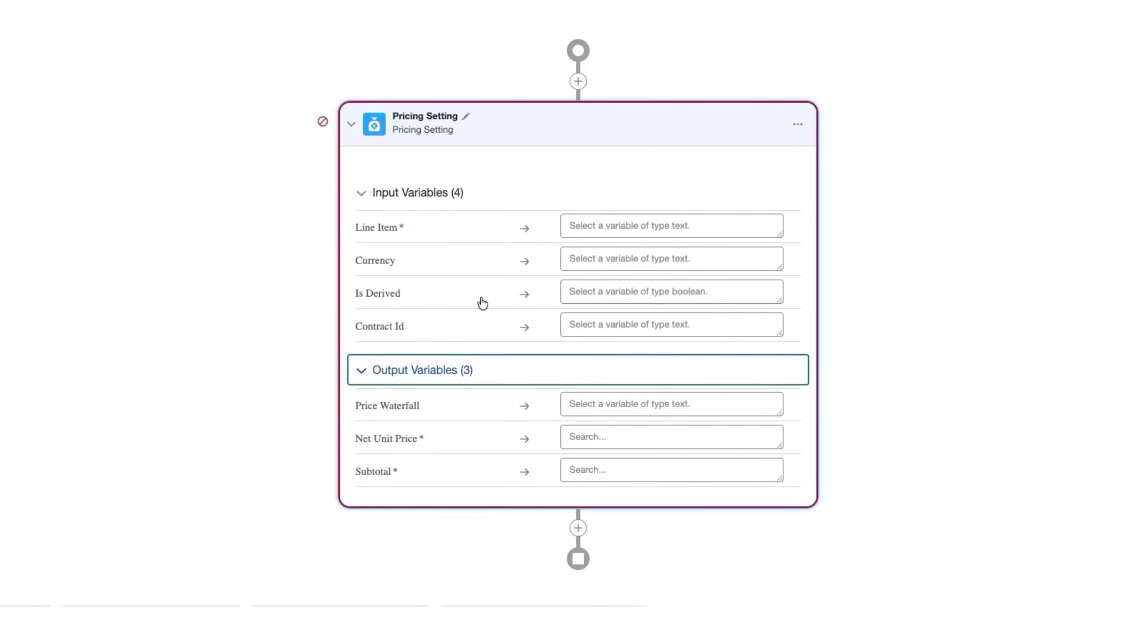
pyautogui.click(609, 226)
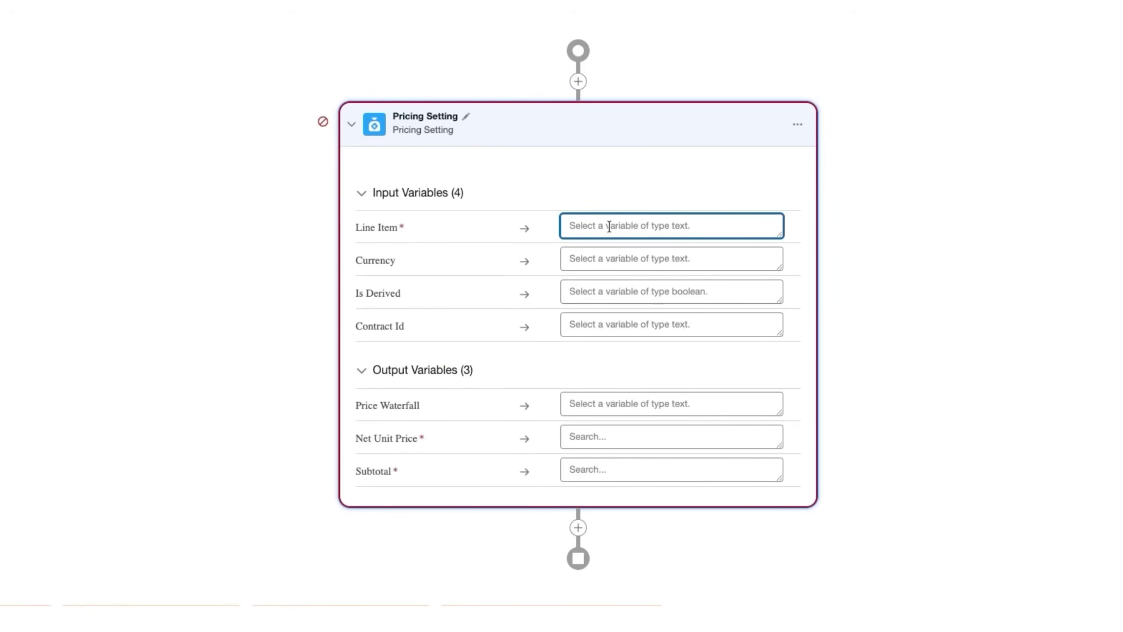
pyautogui.write('Lineitem')
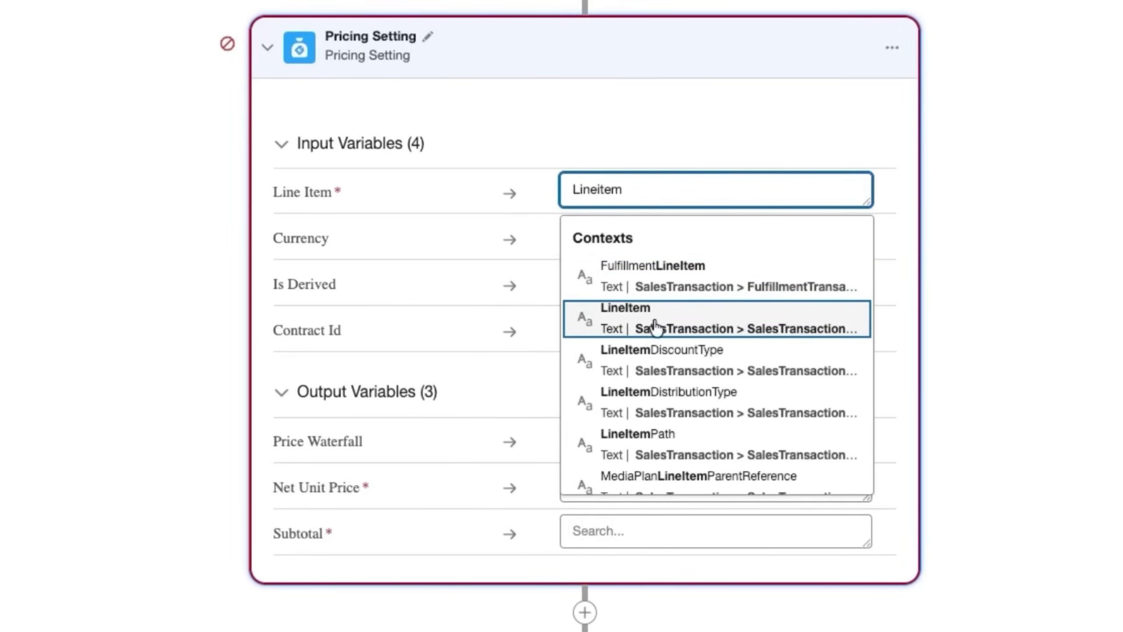
pyautogui.click(719, 336)
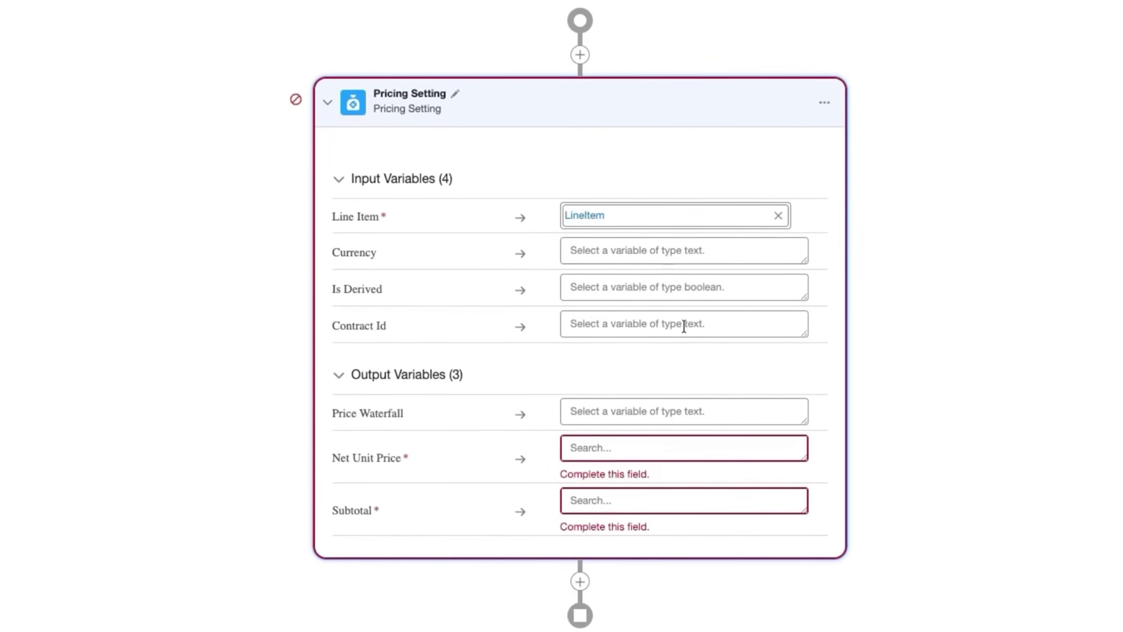
pyautogui.click(618, 251)
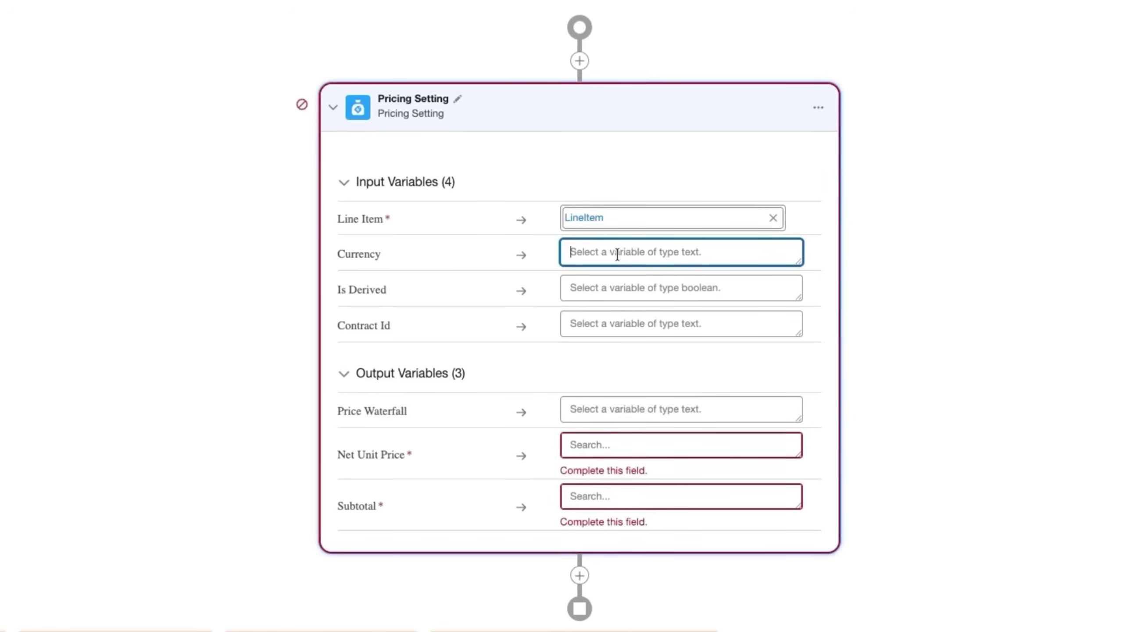
pyautogui.click(611, 289)
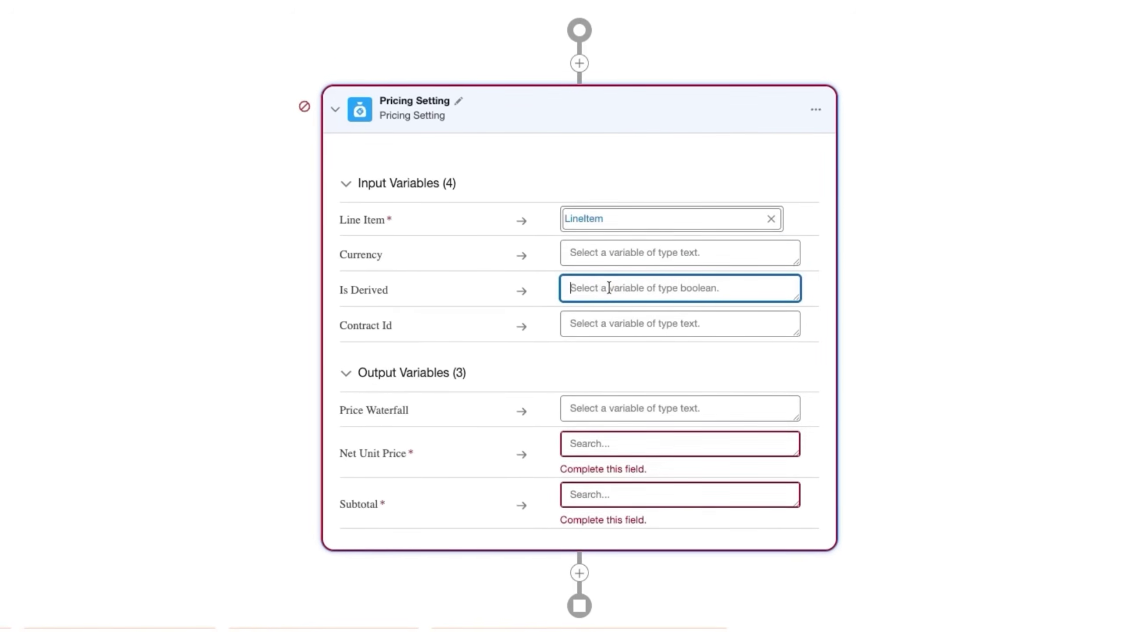
pyautogui.click(610, 325)
pyautogui.click(604, 252)
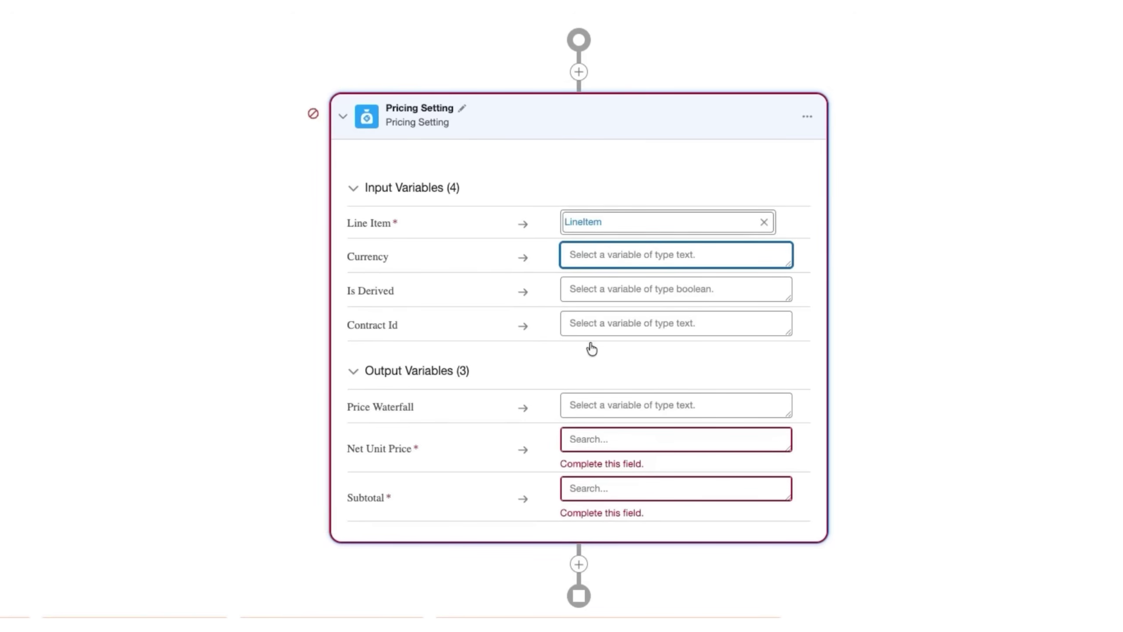
# Map the Price Waterfall output variable of the Pricing Setting element to the price_water_fall context tag
pyautogui.click(590, 407)
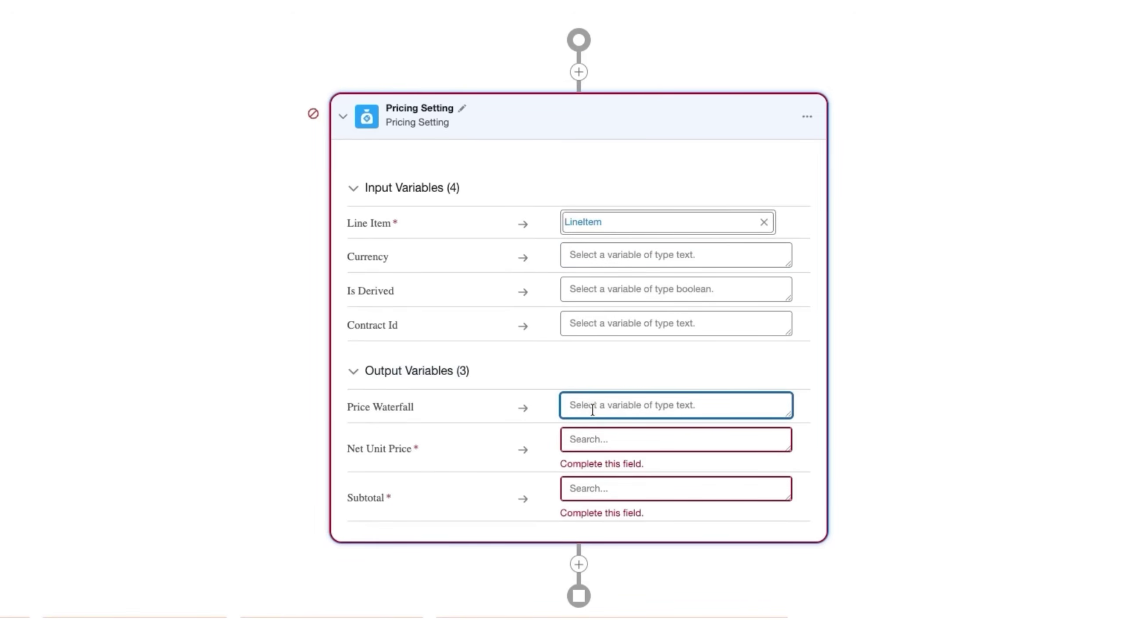
pyautogui.write('price_w')
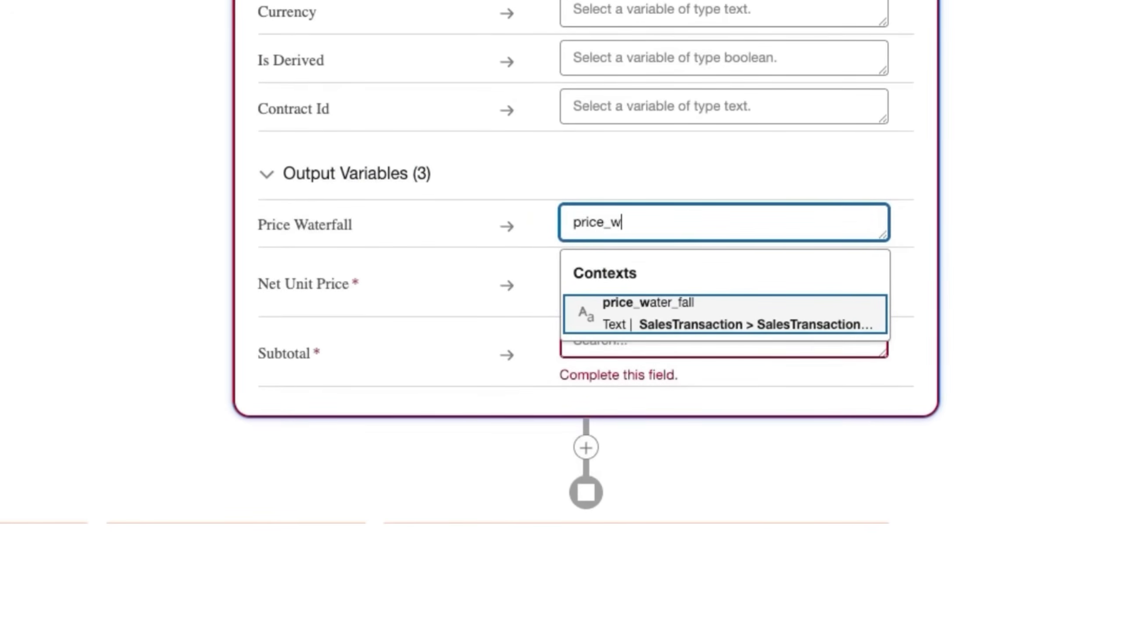
pyautogui.write('aterfa')
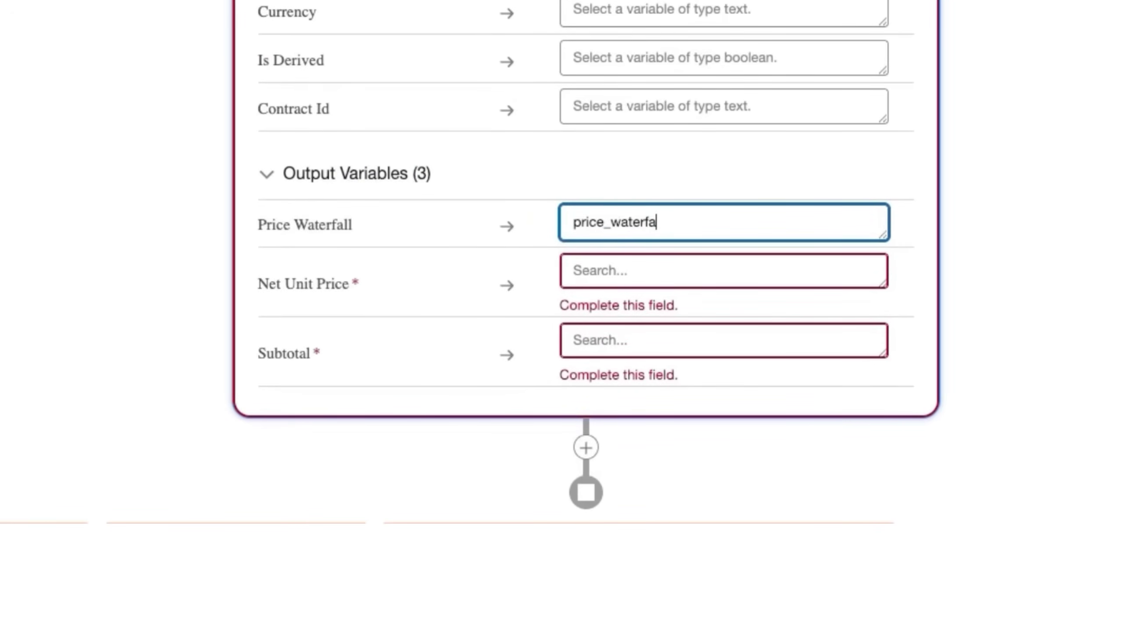
pyautogui.click(685, 325)
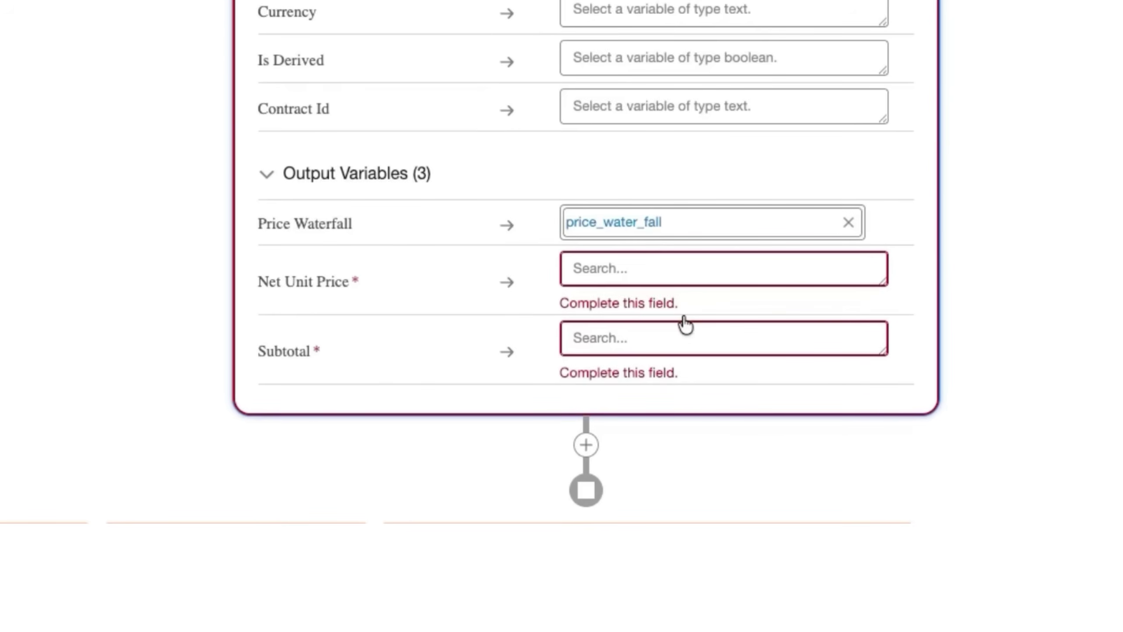
# Map the Net Unit Price output variable to NetUnitPrice and the Subtotal output variable to ItemNetTotalPrice
pyautogui.click(663, 269)
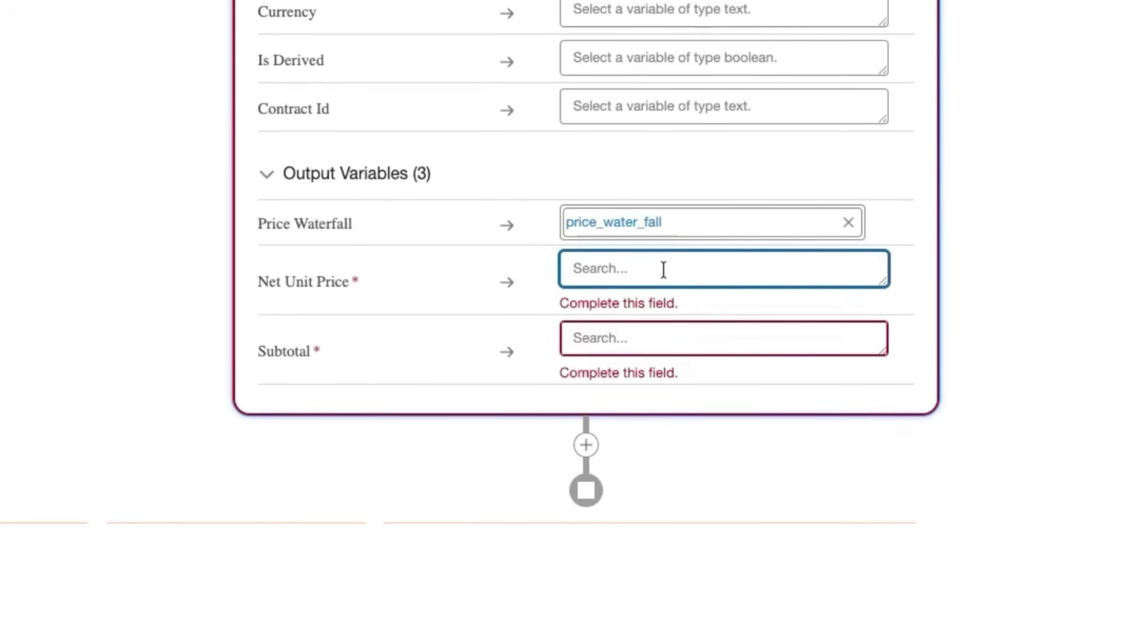
pyautogui.write('netunit')
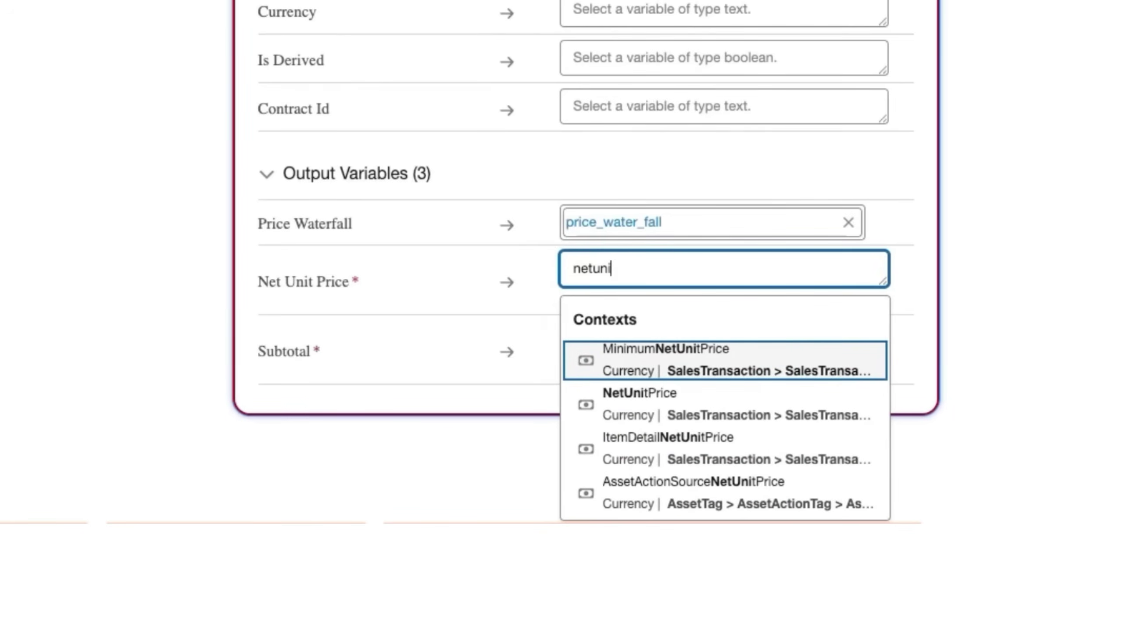
pyautogui.click(659, 399)
pyautogui.click(640, 315)
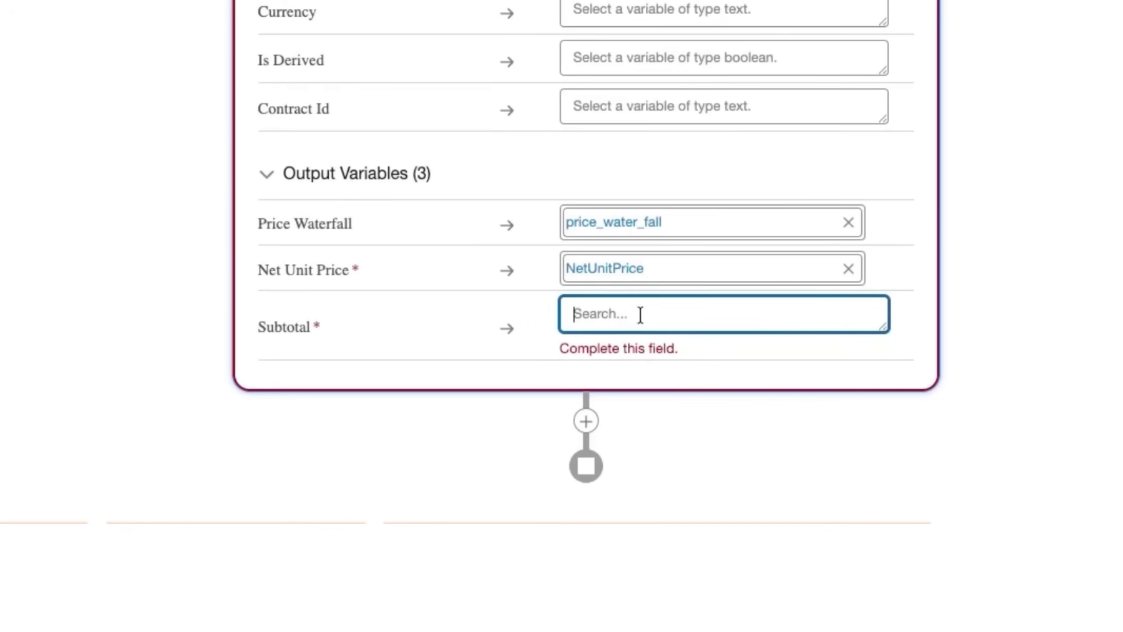
pyautogui.write('itemne')
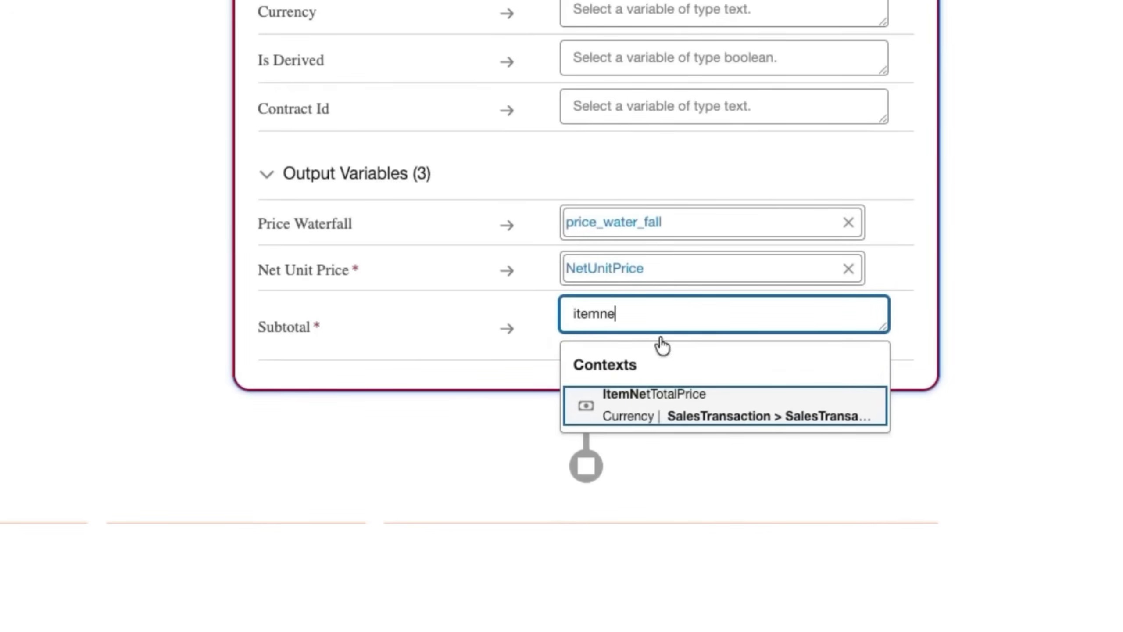
pyautogui.click(677, 410)
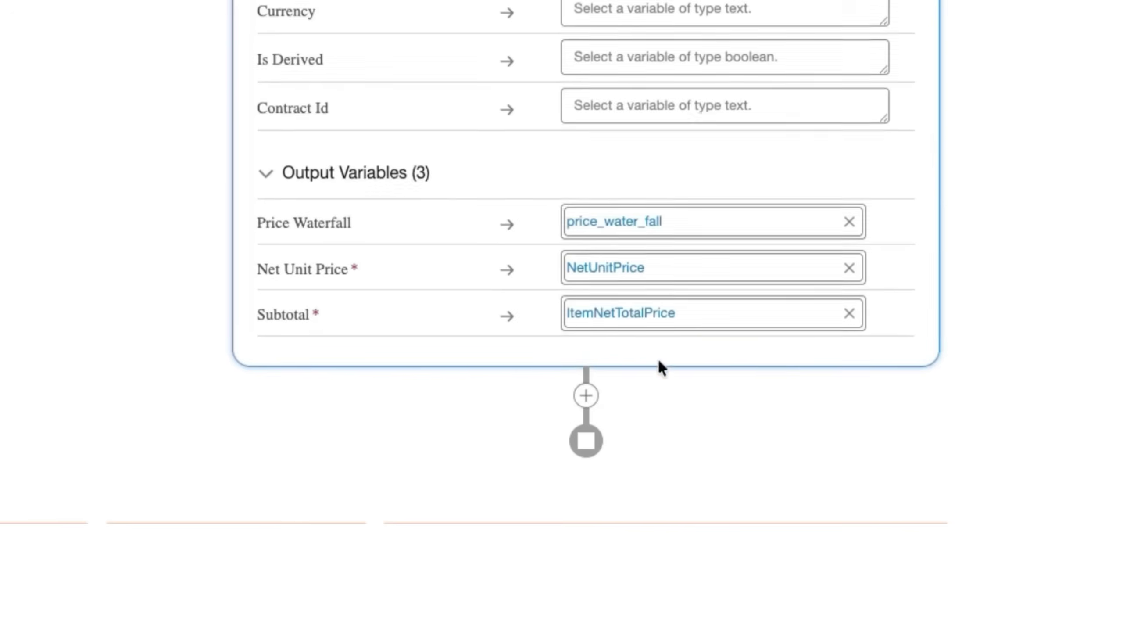